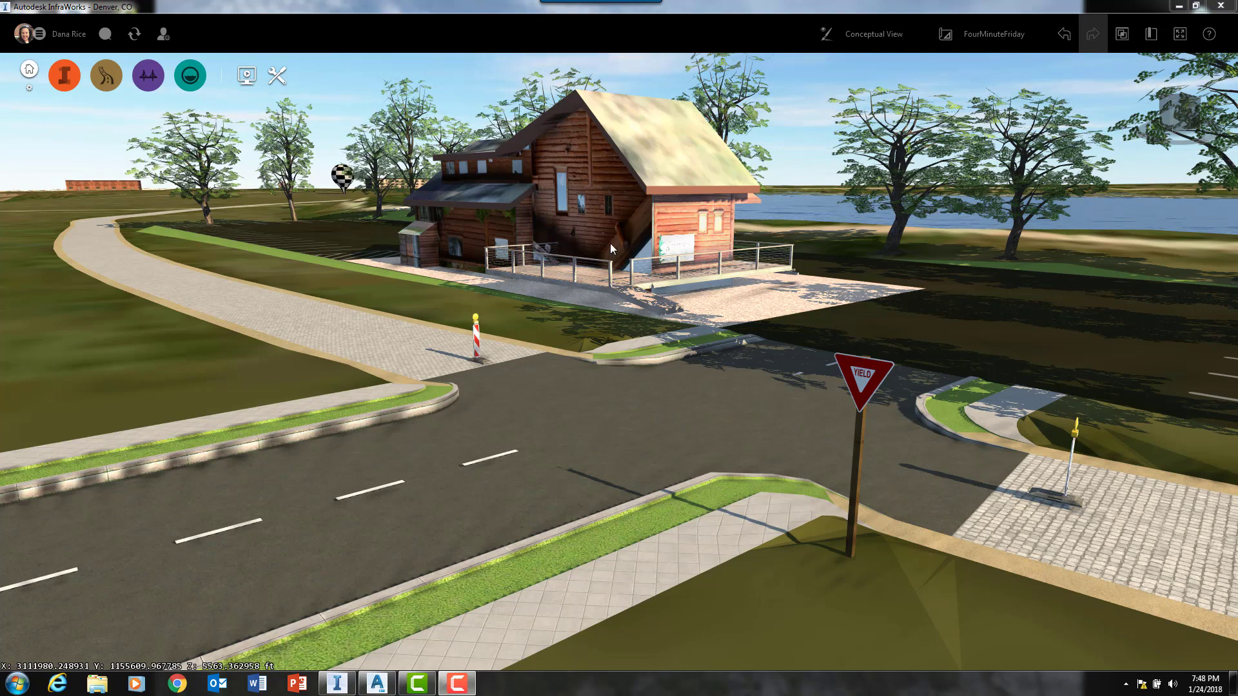
Step: Zoom in on the intersection and select the yield sign to show its Yield+Sign.sff properties
scroll(659, 442, "up", 1)
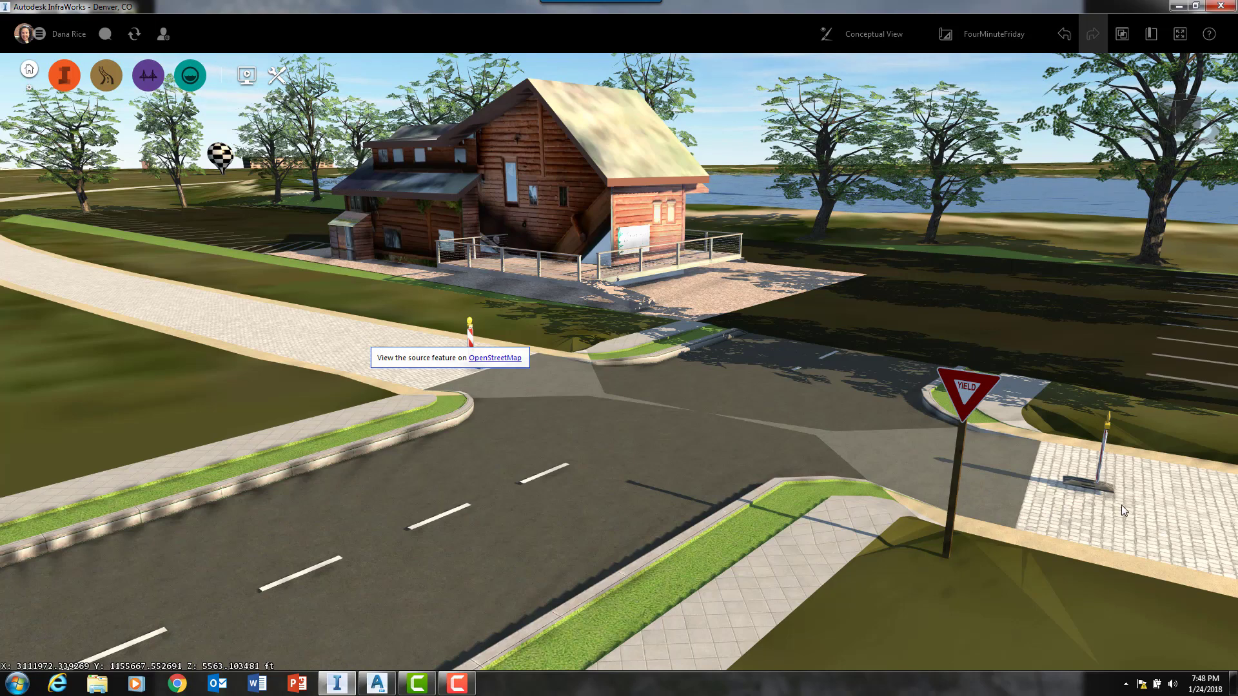
middle_click_drag(1027, 564, 980, 506, "shift")
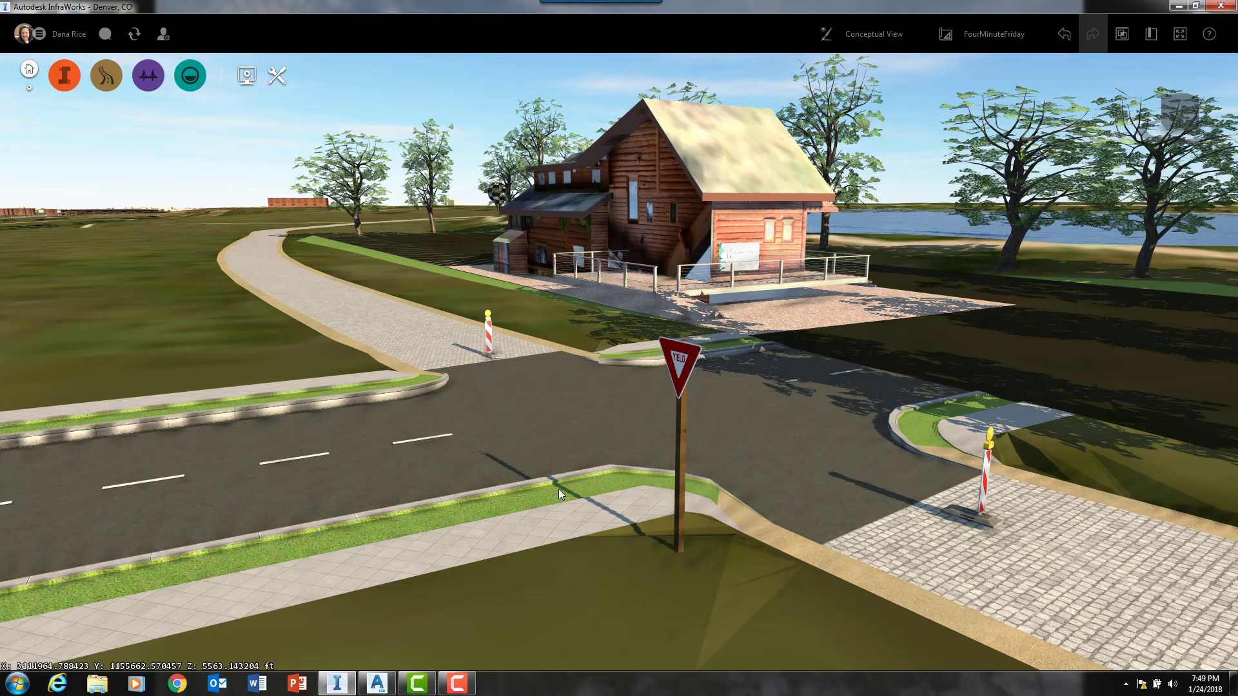
scroll(597, 506, "up", 3)
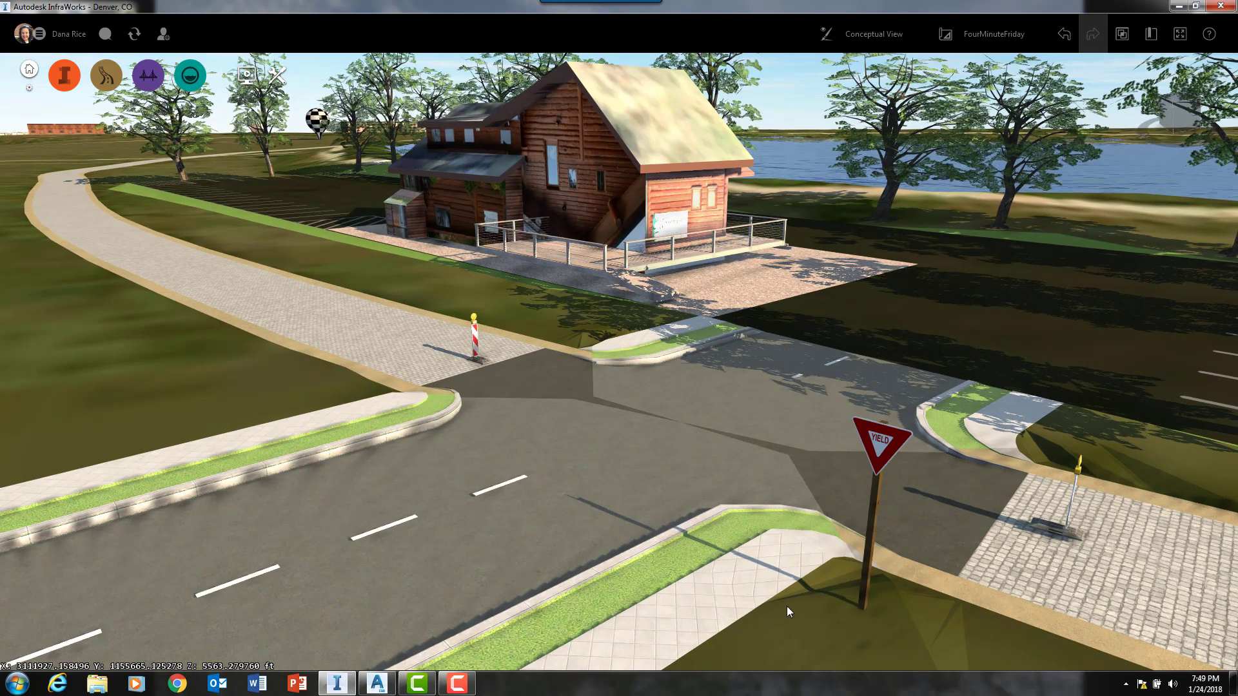
scroll(785, 602, "down", 1)
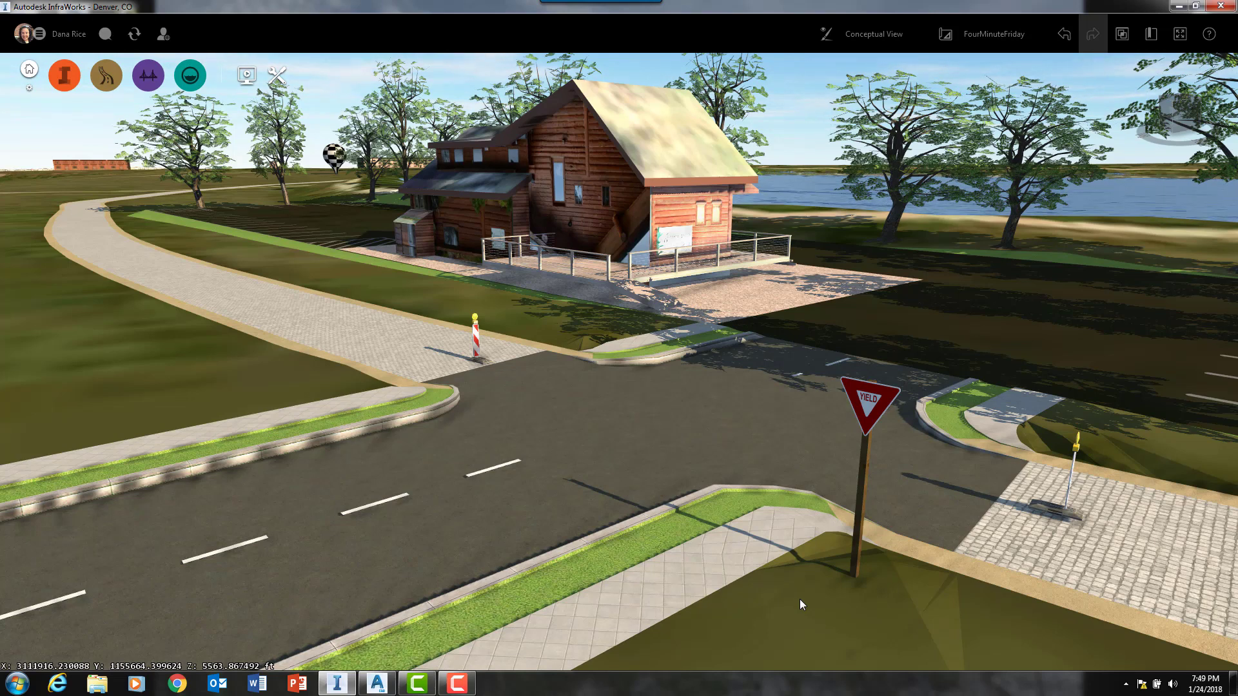
left_click(870, 397)
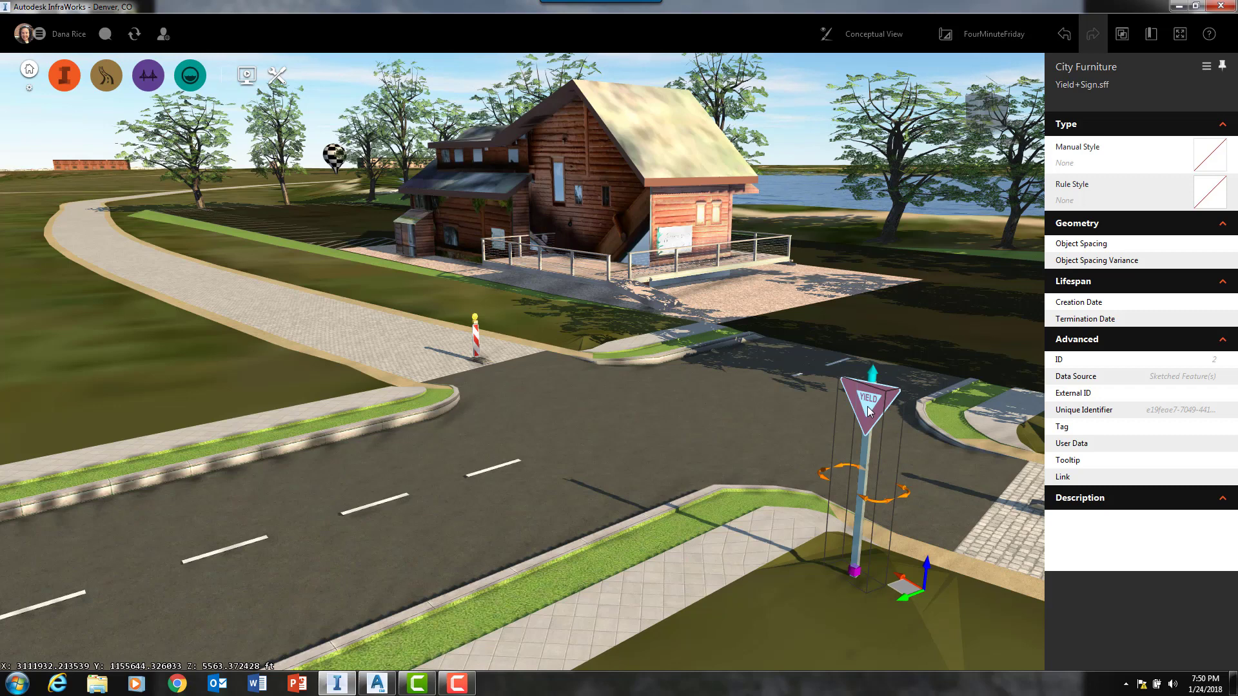
Step: Nudge the yield sign sideways, rotate it a few degrees, set its height to 7.79 ft, and deselect it
left_click_drag(904, 592, 909, 587)
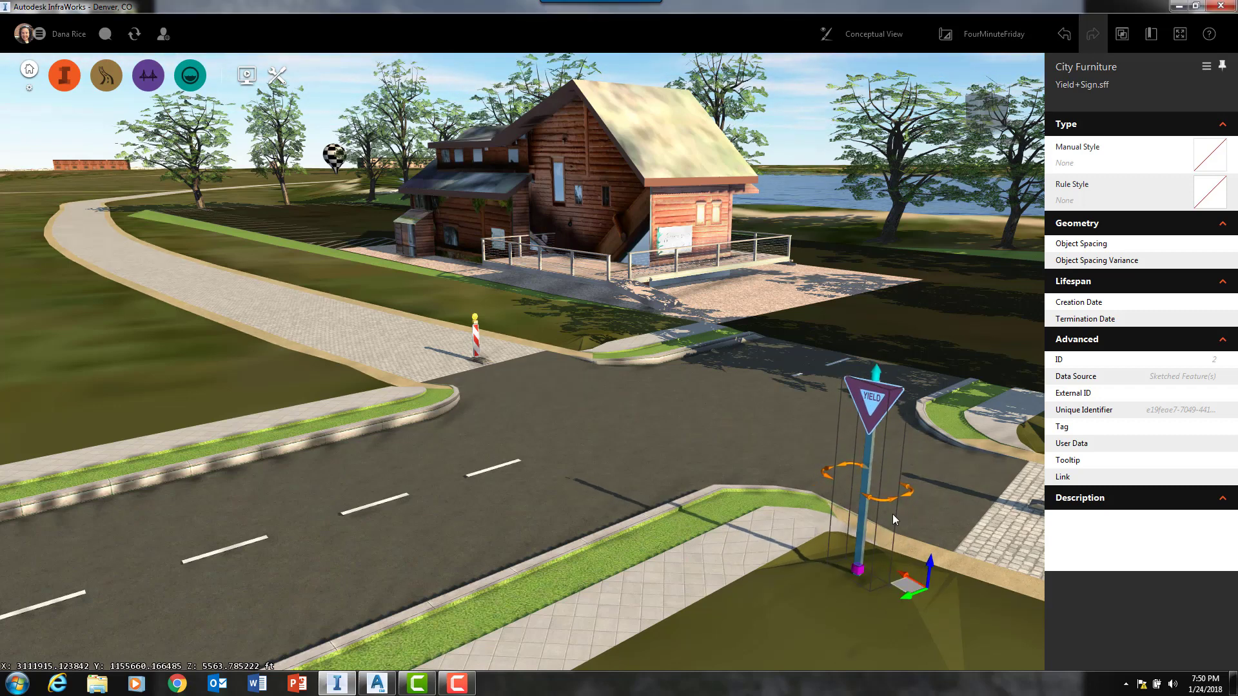
left_click_drag(883, 501, 887, 504)
left_click_drag(877, 378, 875, 372)
key("Escape")
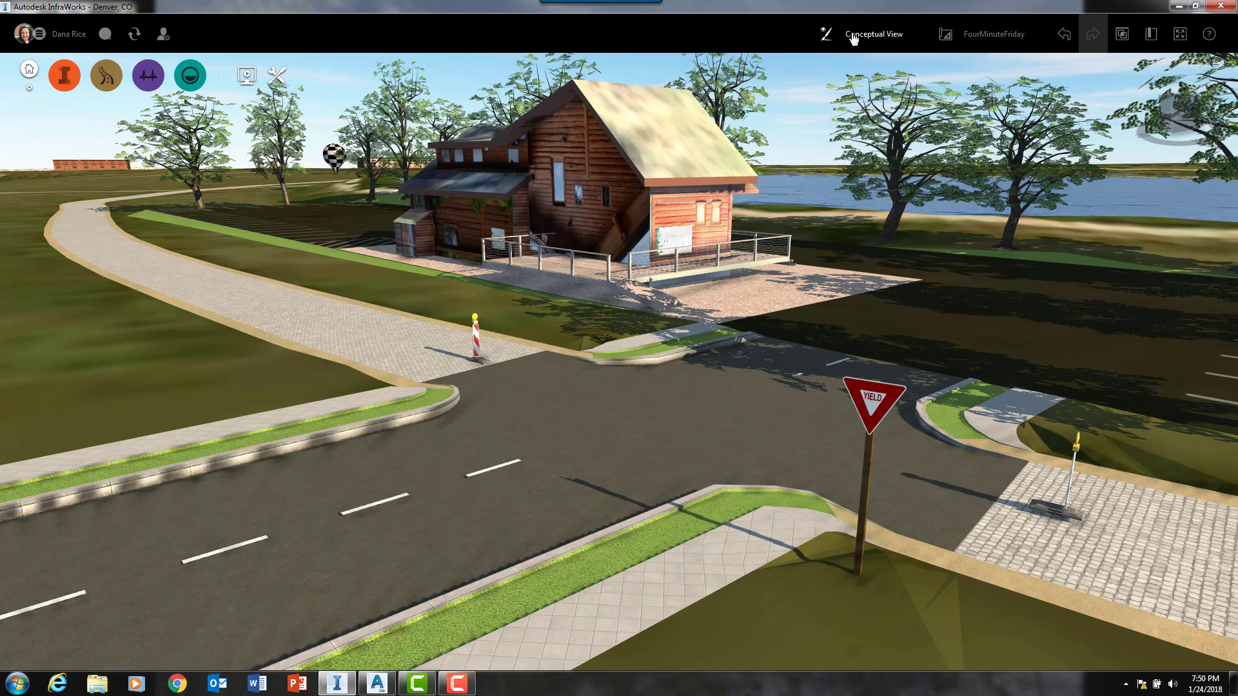
Step: Turn off Edit mode feedback in the current view's Interaction settings and close the settings panel
left_click(853, 39)
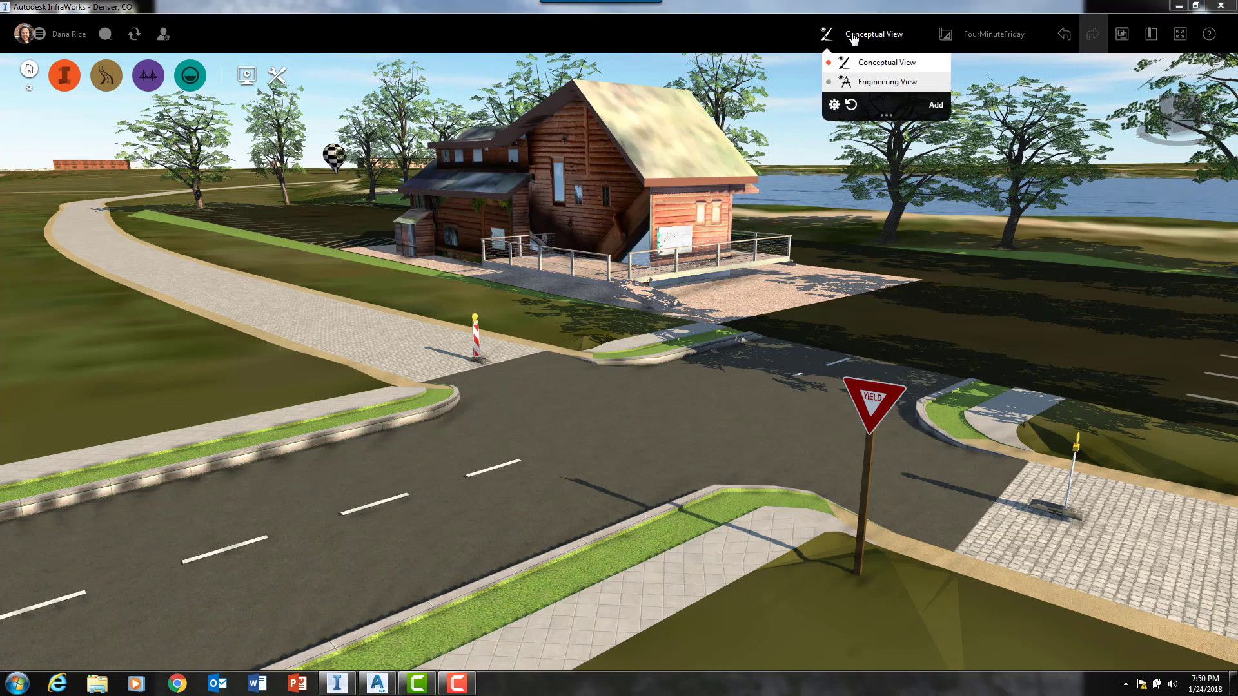
left_click(833, 109)
left_click_drag(856, 159, 254, 216)
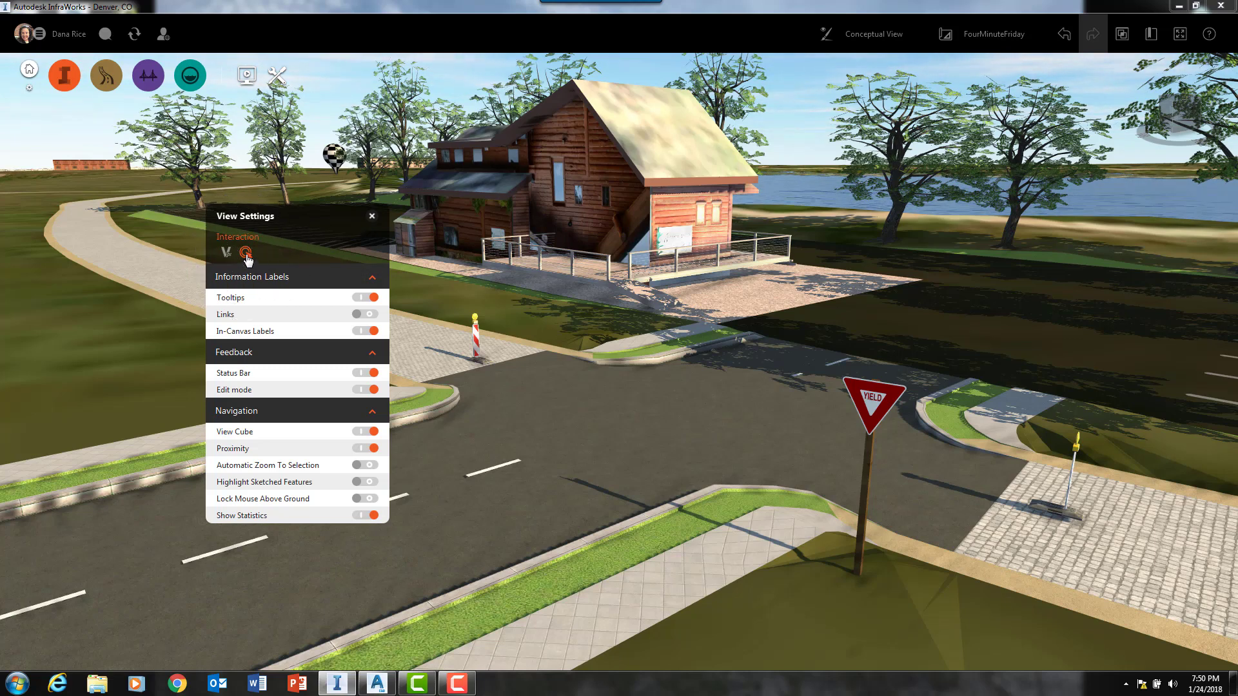
left_click(226, 252)
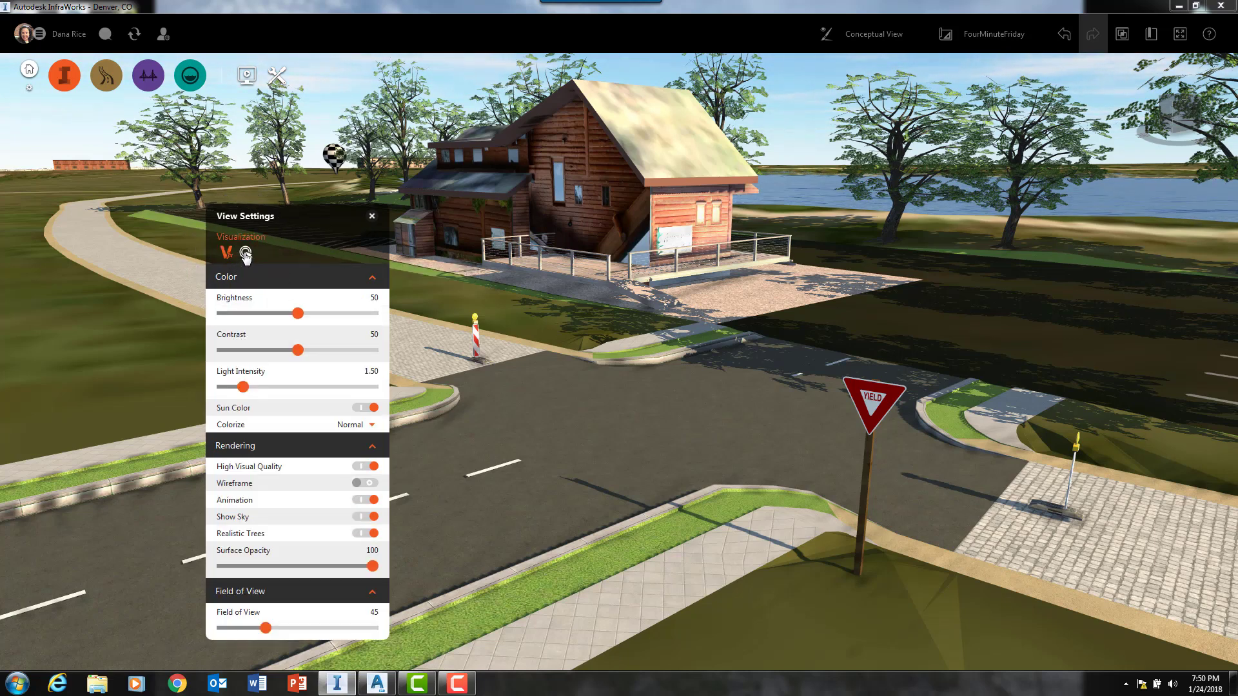
left_click(246, 253)
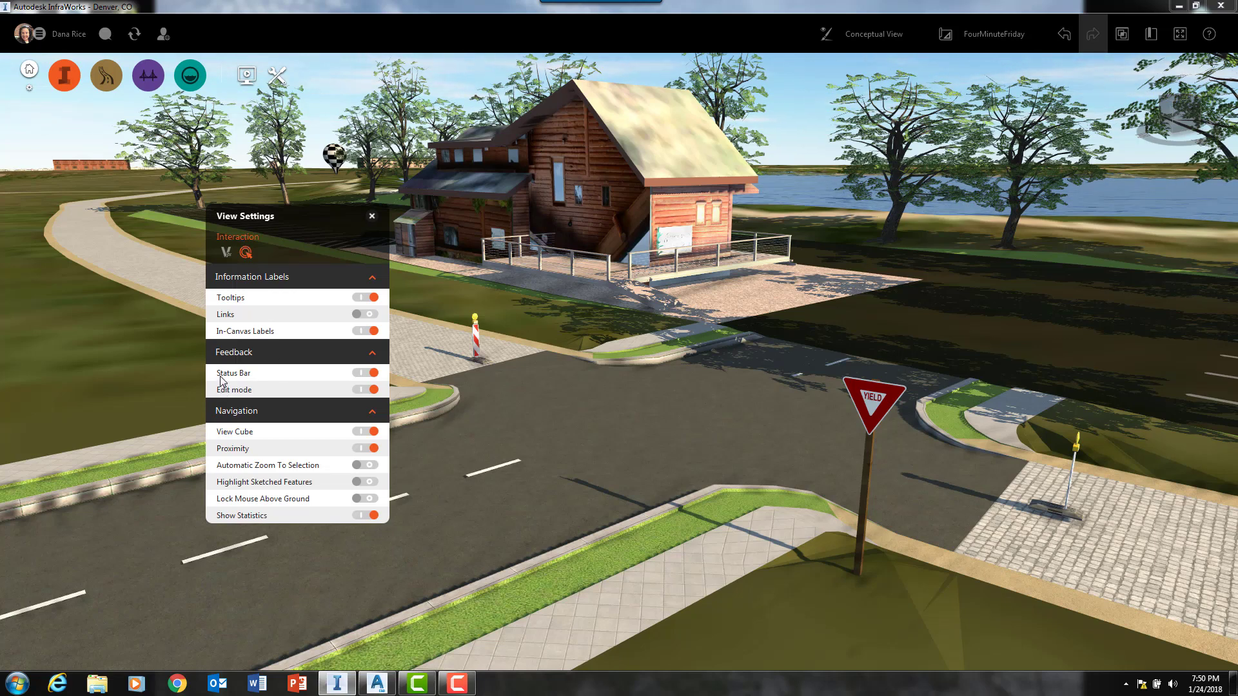
left_click(371, 391)
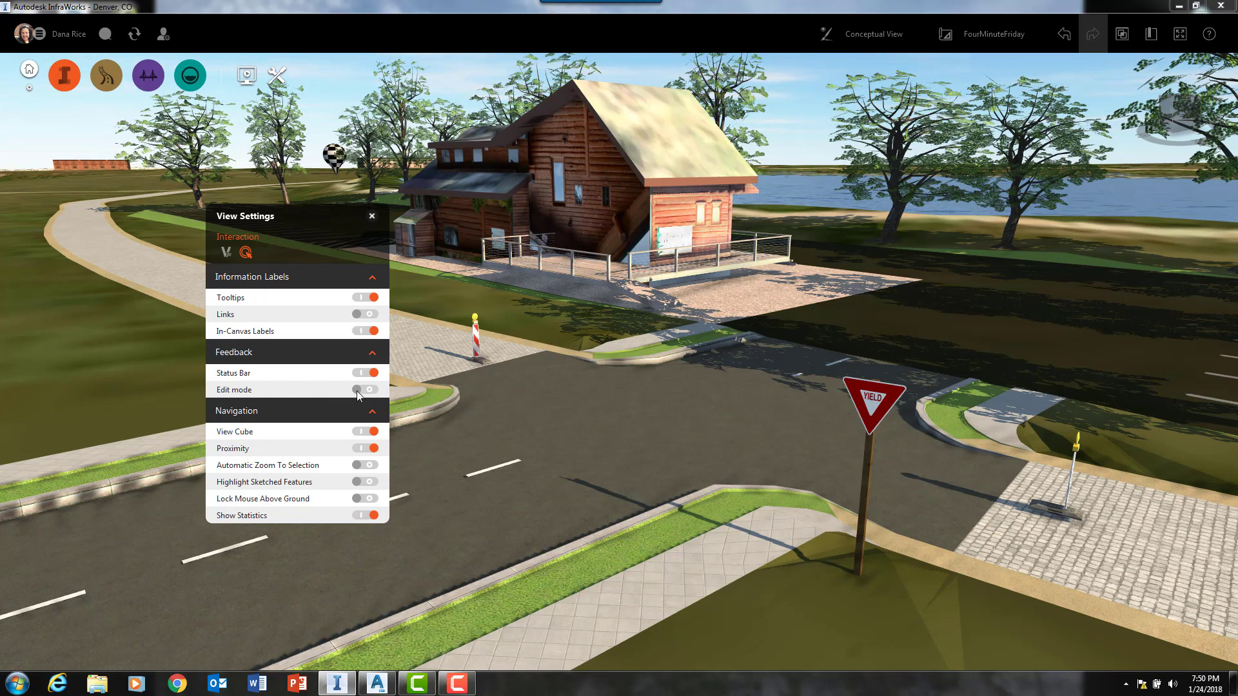
left_click(372, 216)
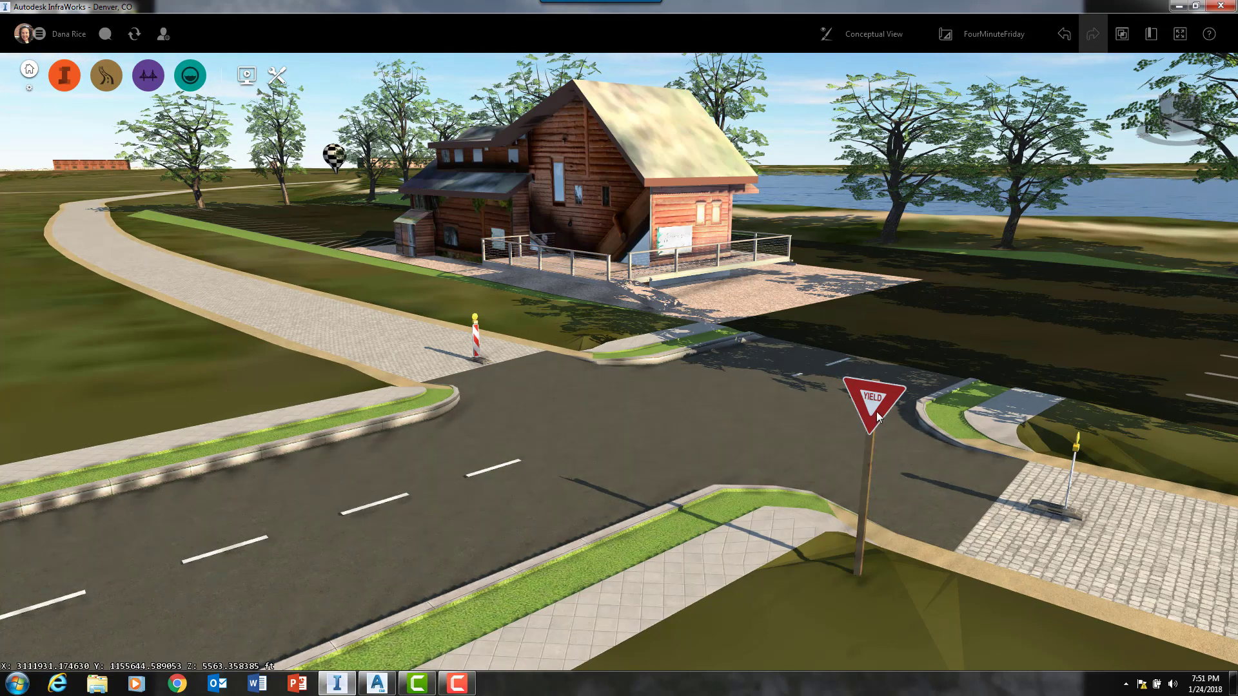
Step: Copy the yield sign from its right-click menu, then deselect it
left_click(876, 411)
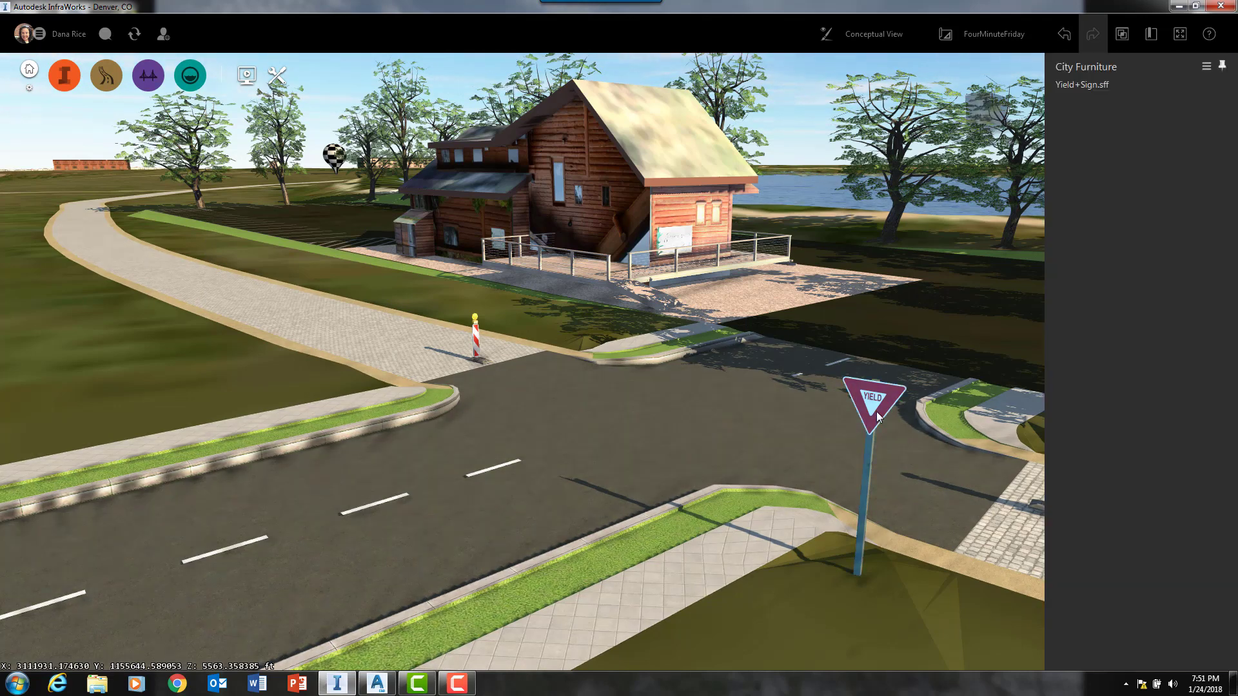
right_click(877, 416)
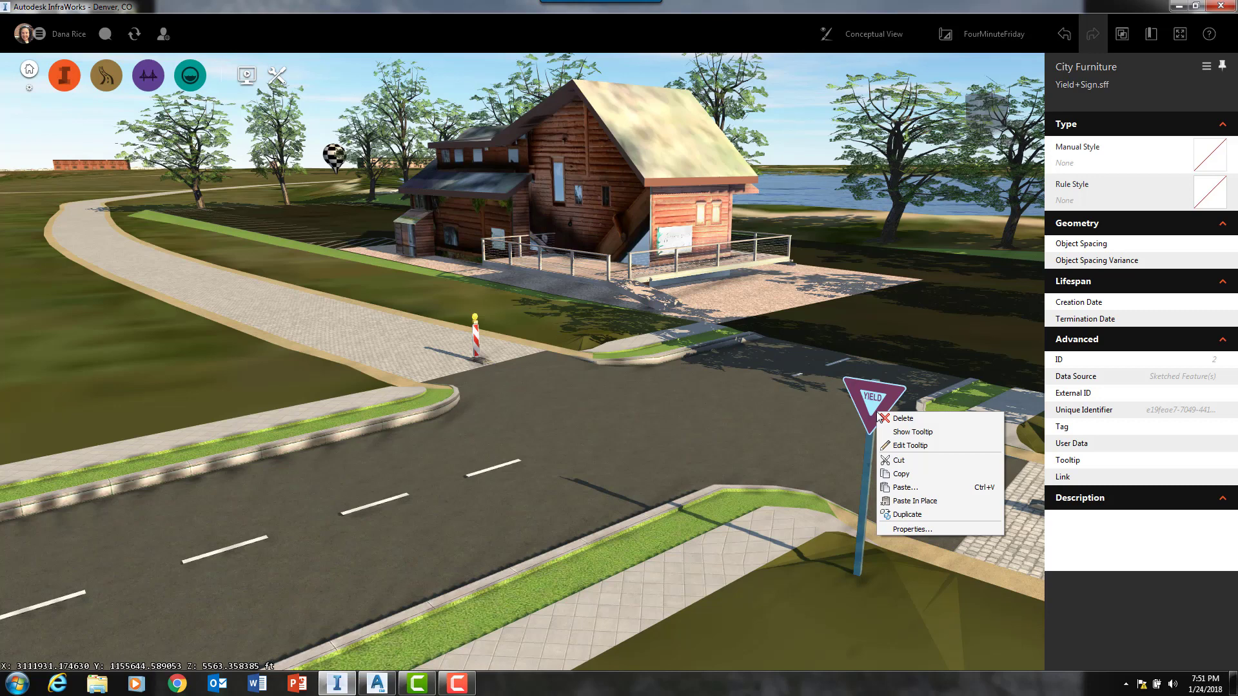
left_click(908, 474)
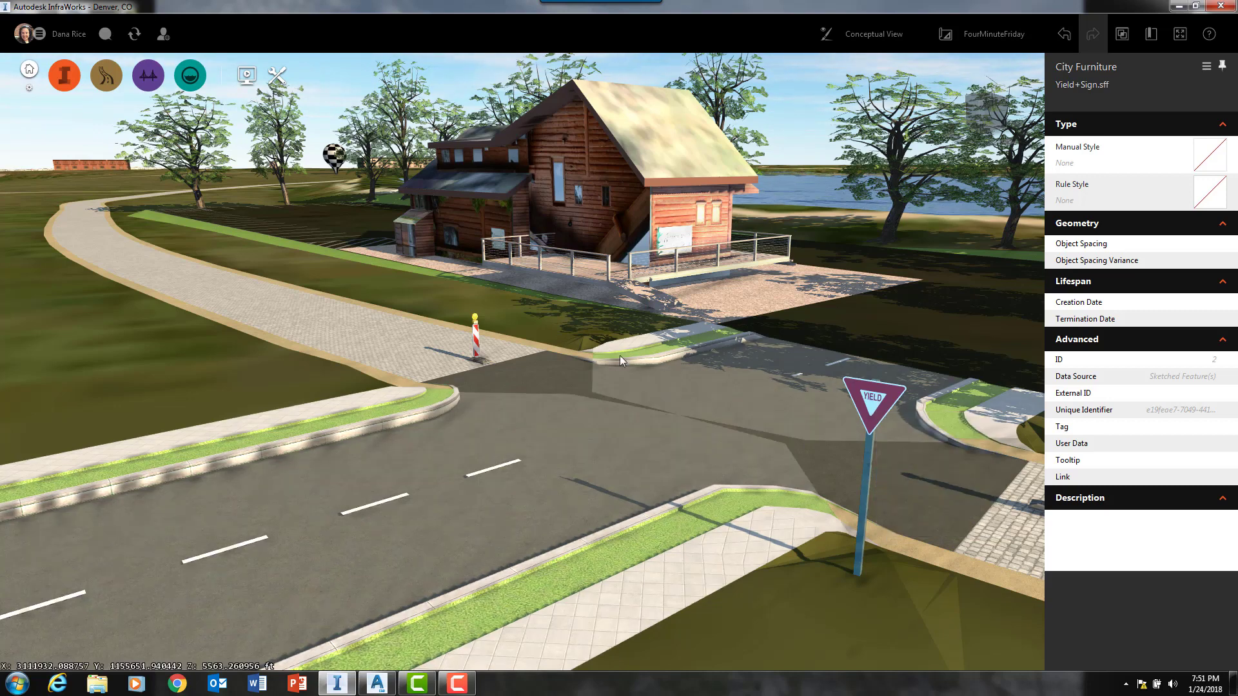
left_click(565, 332)
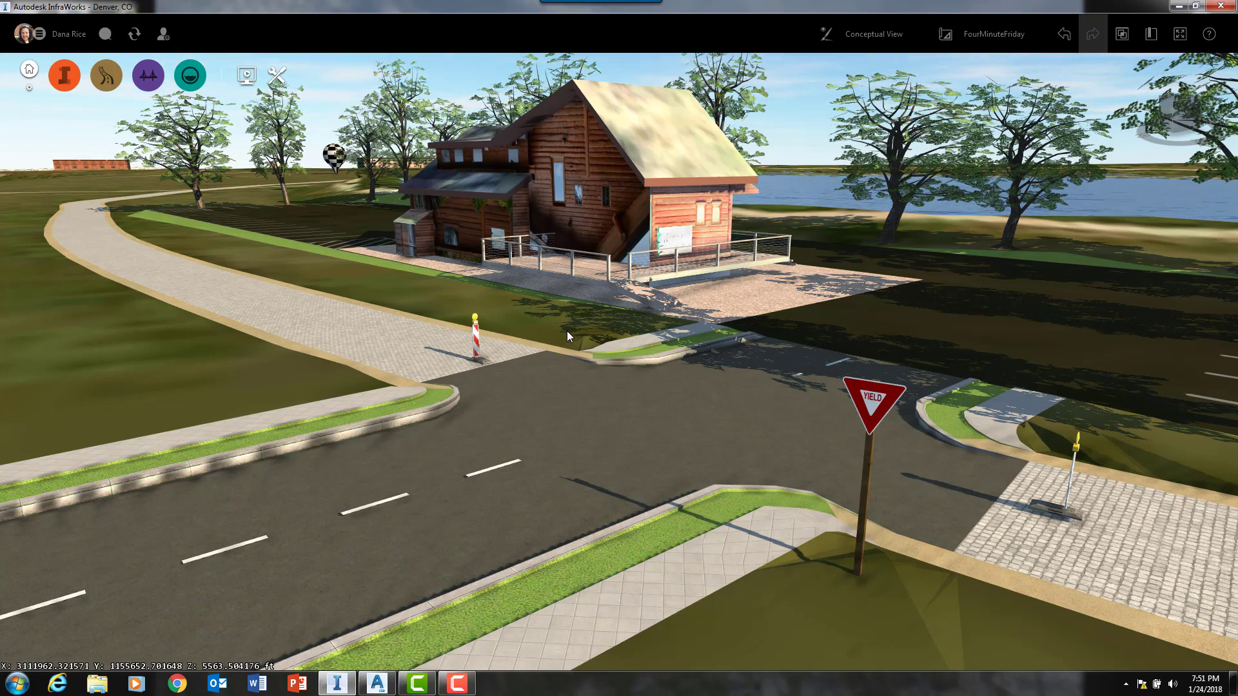
Step: Paste the copied yield sign beside the house across the intersection and view it from ground level
right_click(567, 330)
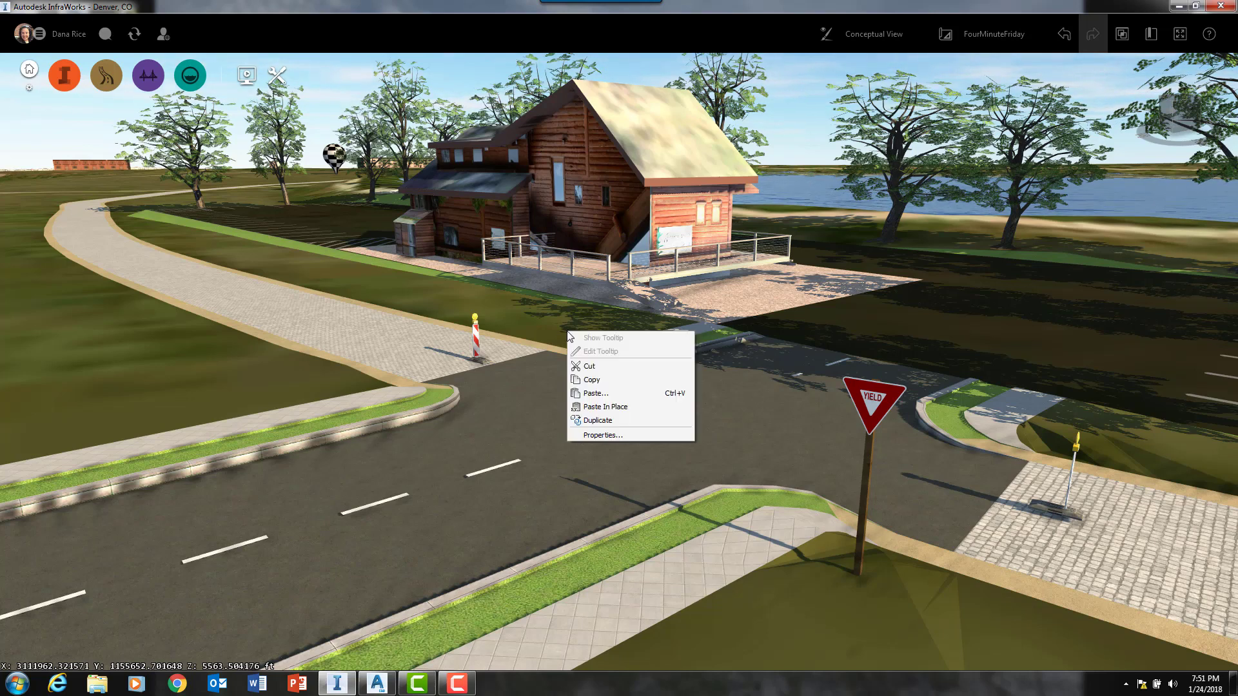
left_click(594, 393)
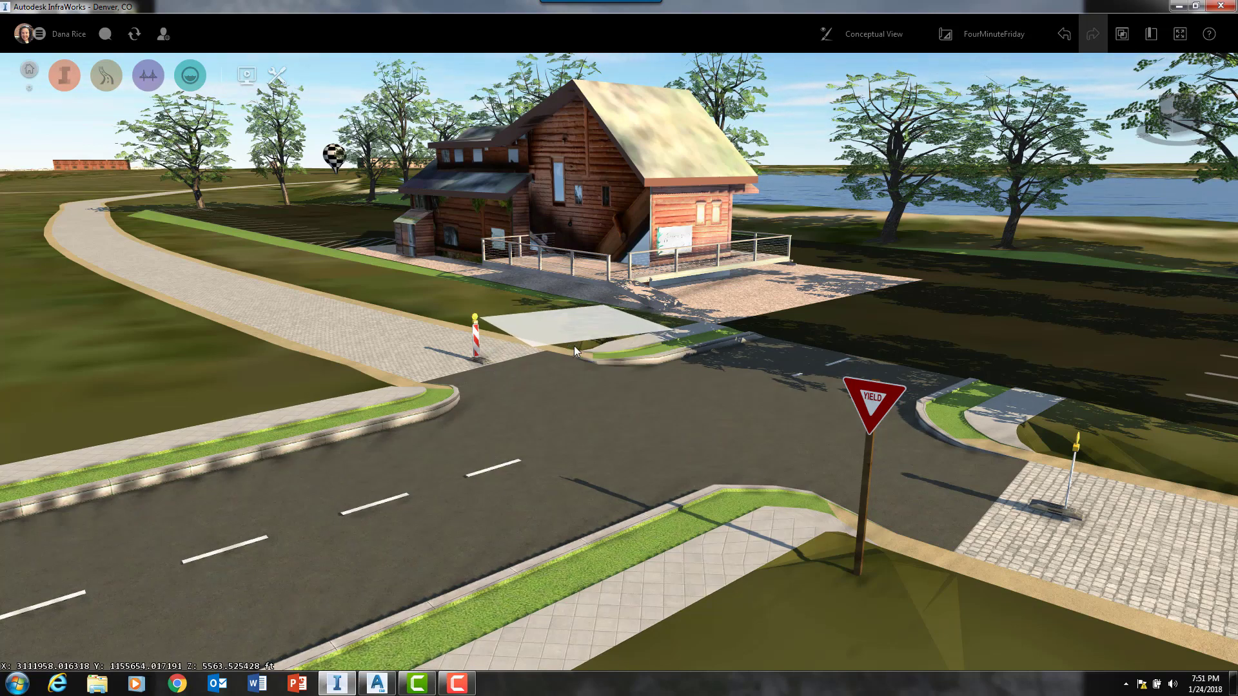
left_click(573, 339)
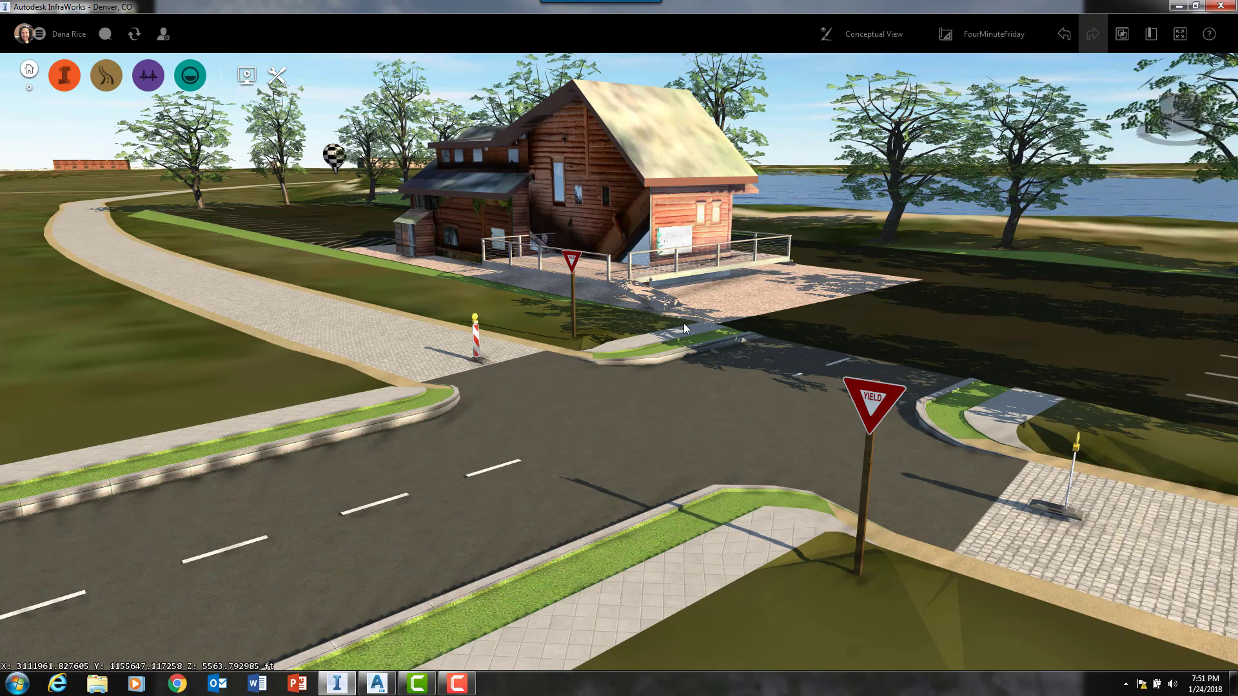
scroll(606, 401, "up", 5)
middle_click_drag(606, 401, 698, 334)
scroll(698, 334, "up", 2)
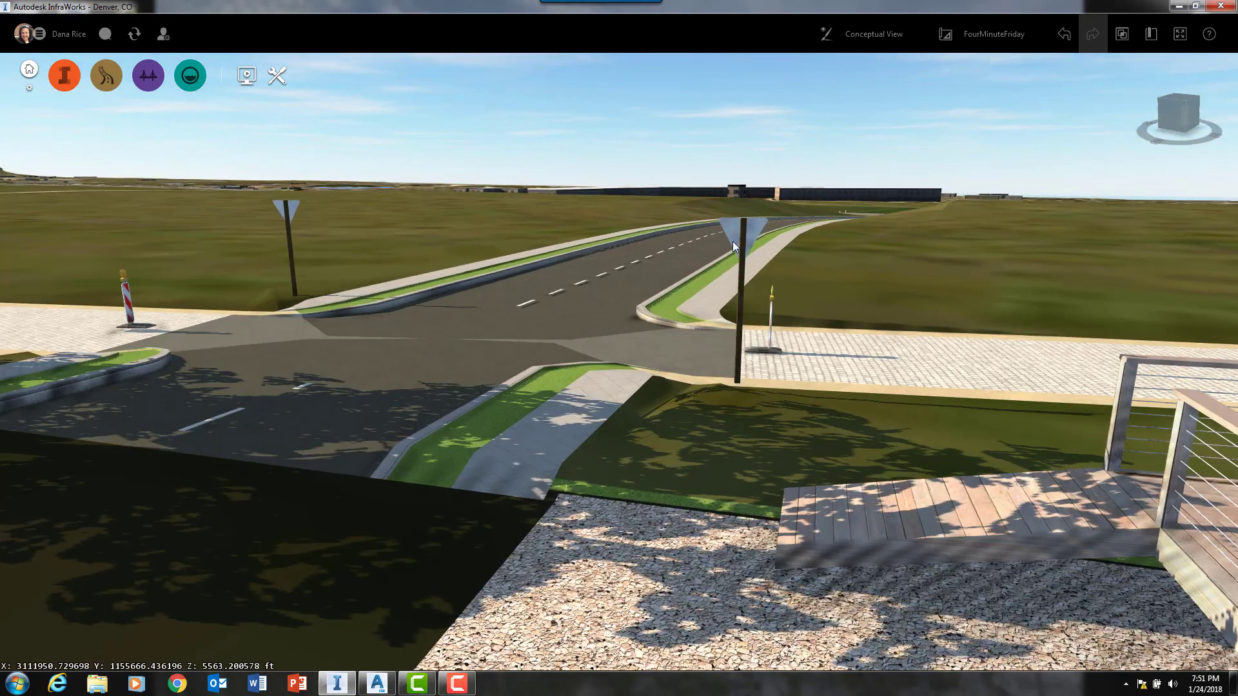
Step: Select the pasted yield sign (ID 3) and move it about 4.34 ft toward the curb
left_click(852, 34)
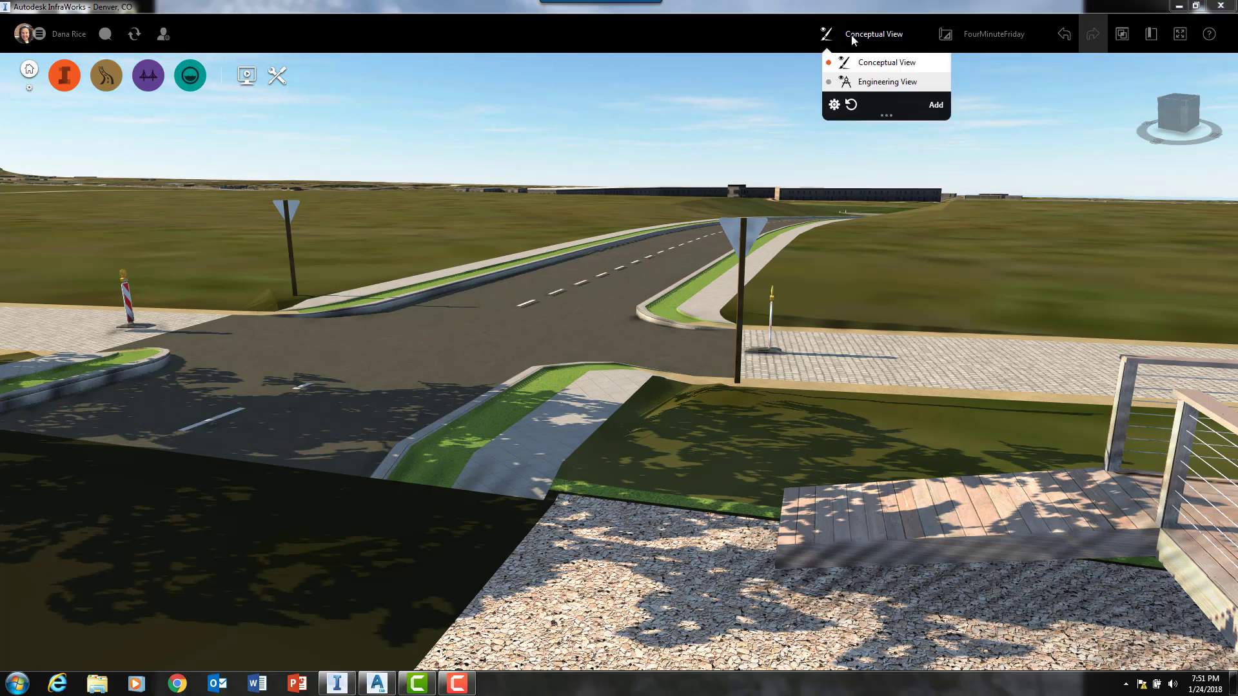
left_click(832, 106)
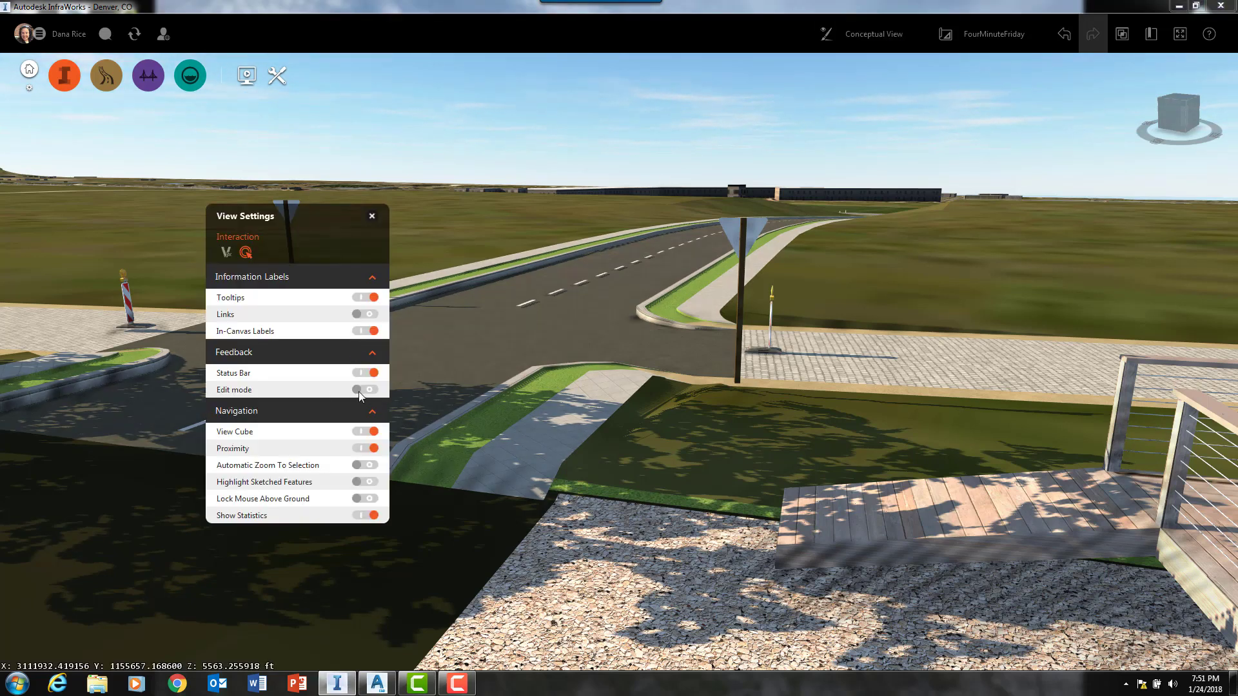
left_click(372, 216)
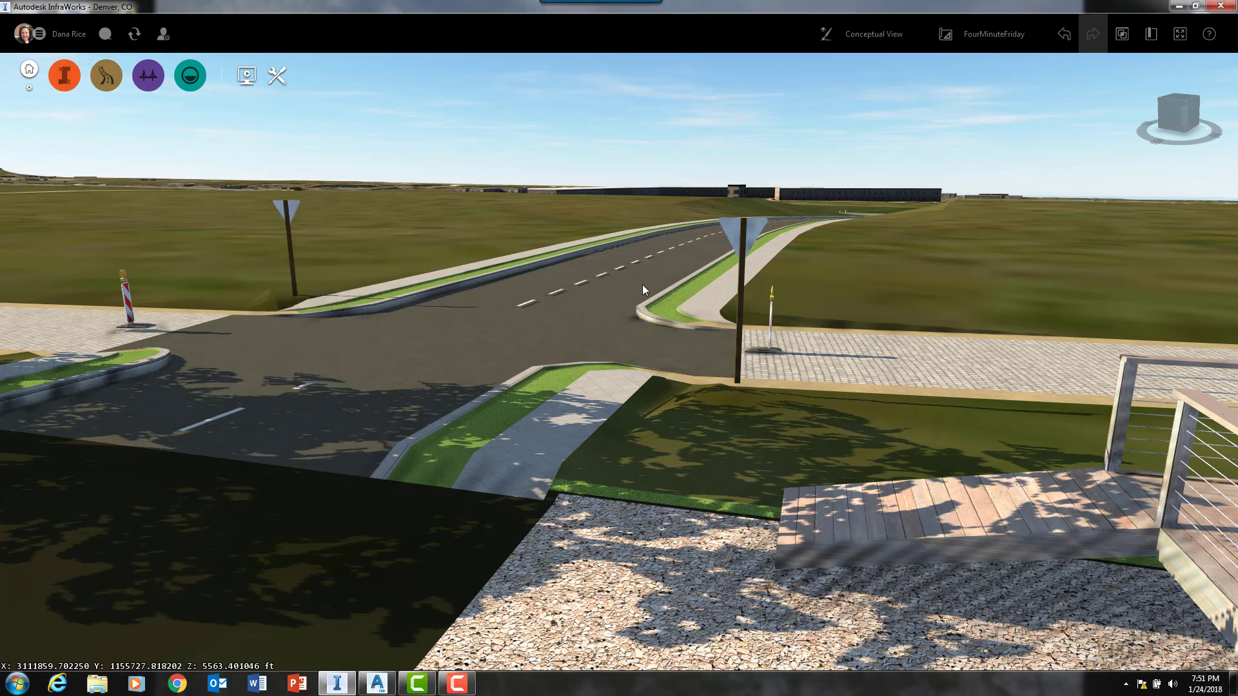
left_click(739, 236)
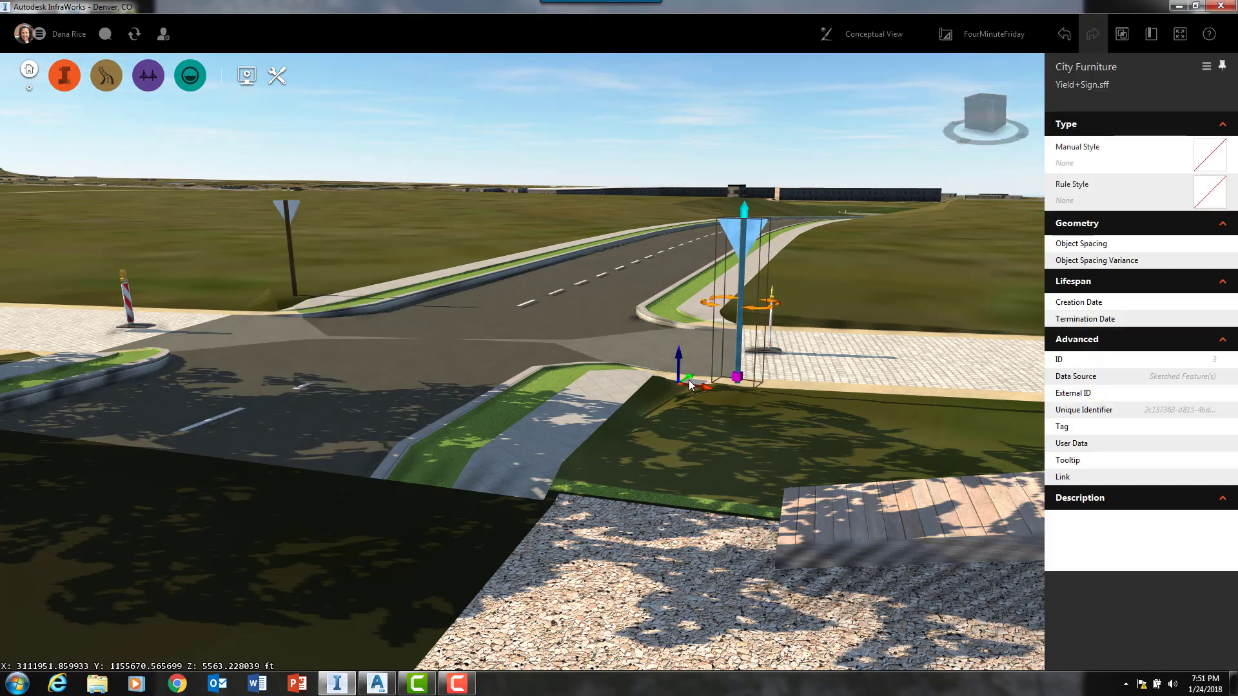
left_click_drag(689, 386, 658, 405)
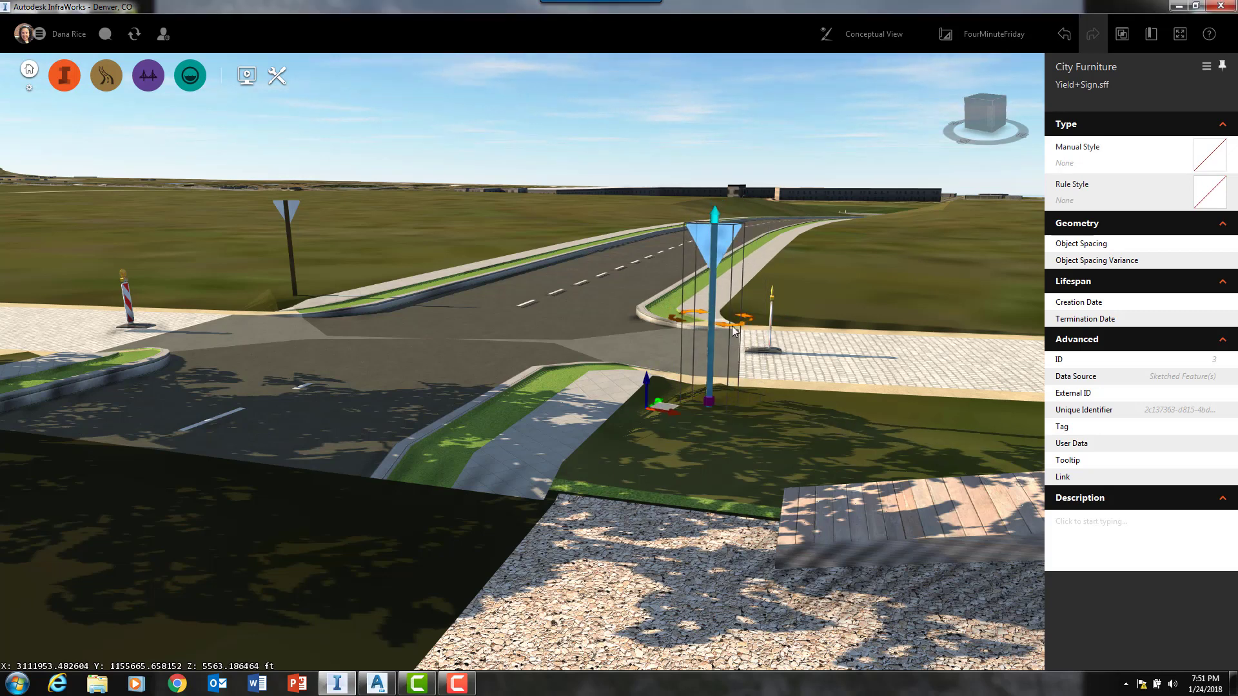